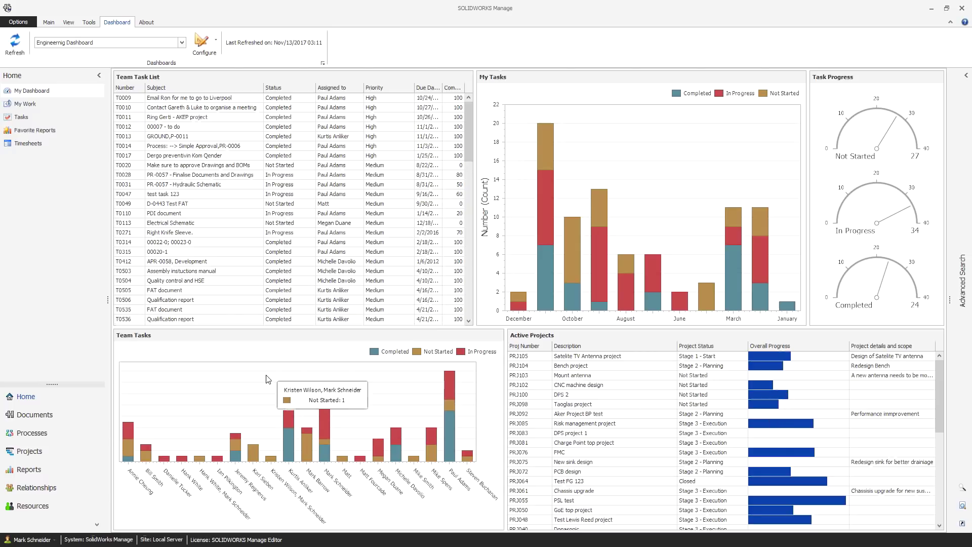
Step: Switch from the engineering dashboard to the Projects list of 39 records
click(31, 451)
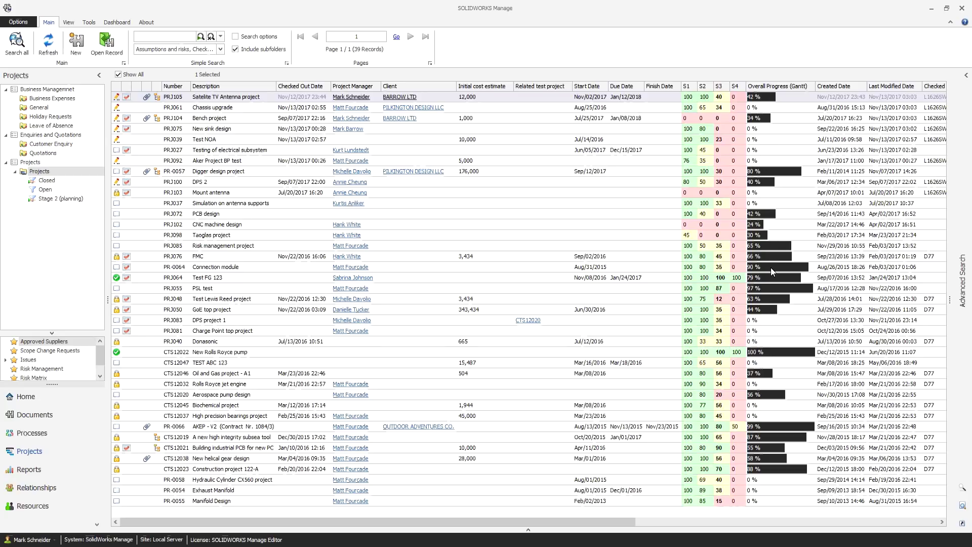
Step: Review the planning schedules of New sink design, Bench, Chassis upgrade and Satelite TV Antenna
click(240, 129)
click(281, 285)
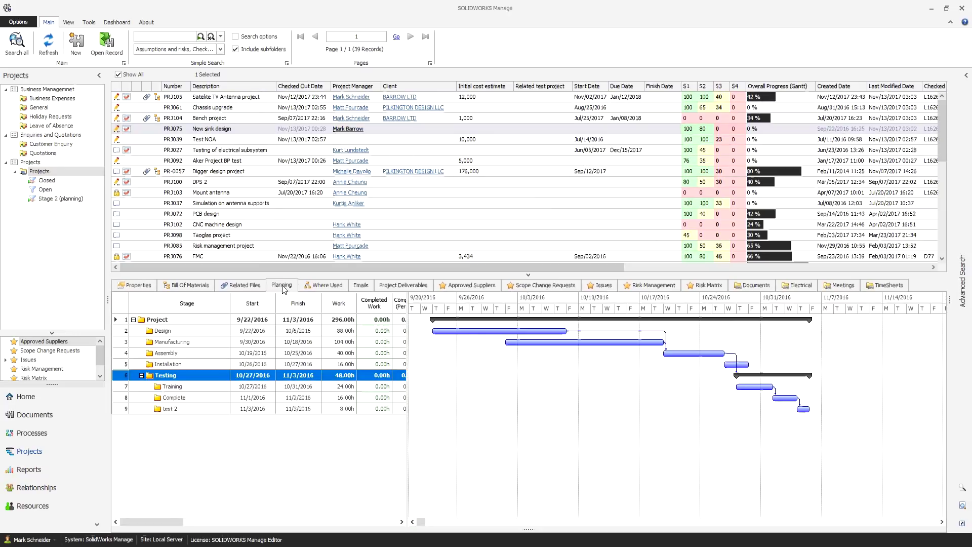
click(228, 120)
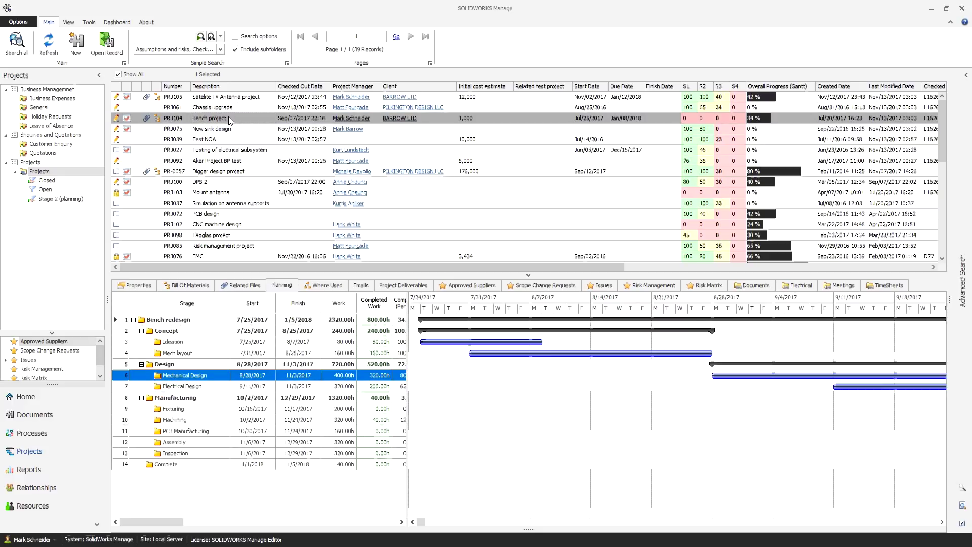
click(231, 109)
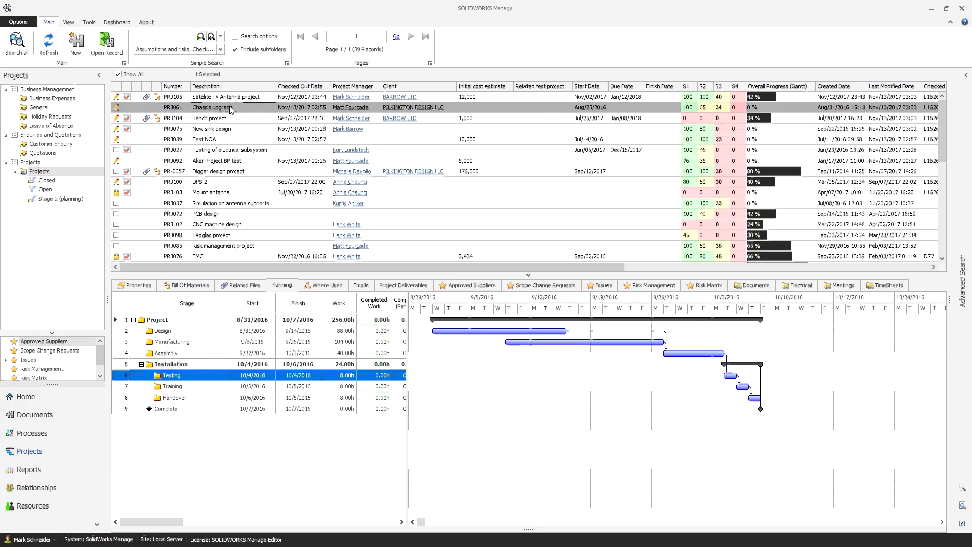
click(233, 98)
Step: Open the full record of the Satelite TV Antenna project PRJ105
right_click(234, 102)
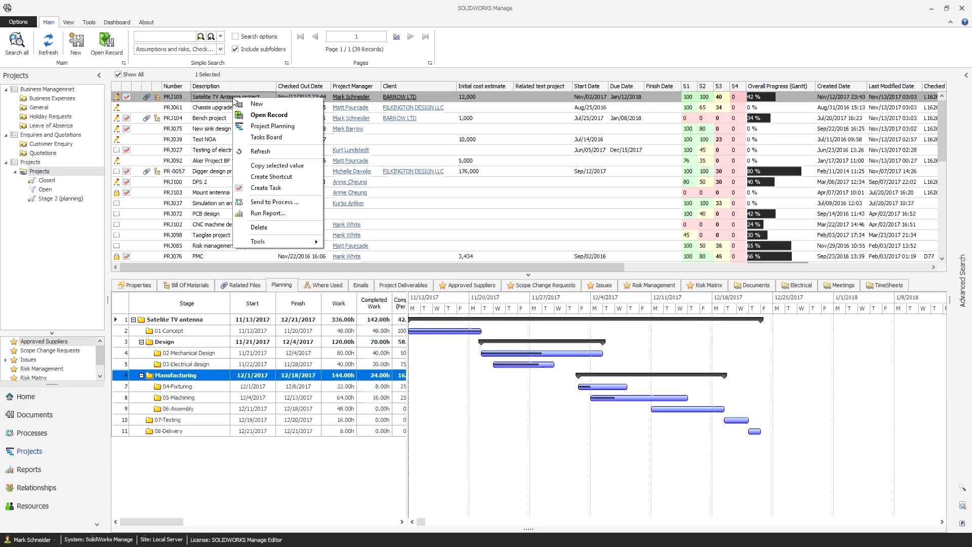
click(268, 115)
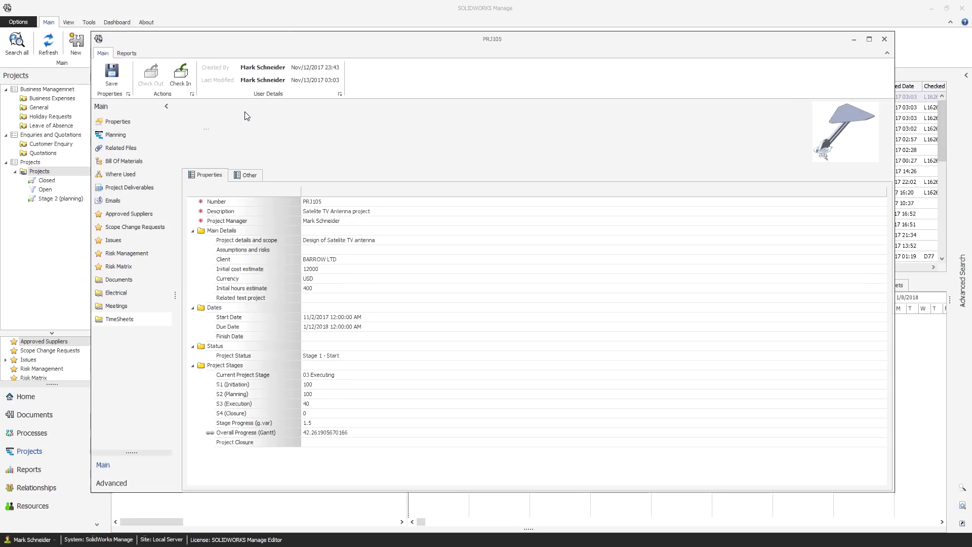
Step: In Planning, extend the 02-Mechanical Design stage to finish on 12/7/2017
click(115, 135)
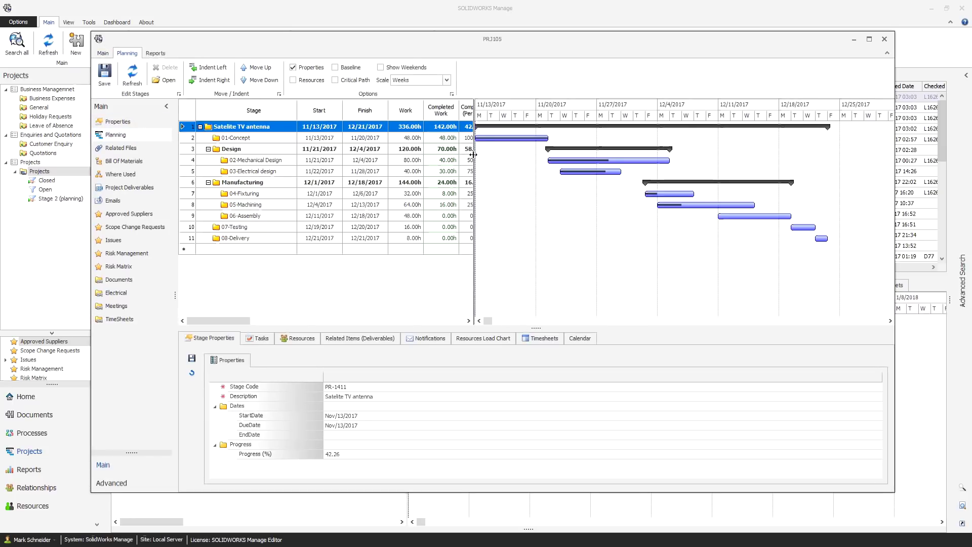
drag(473, 154, 496, 154)
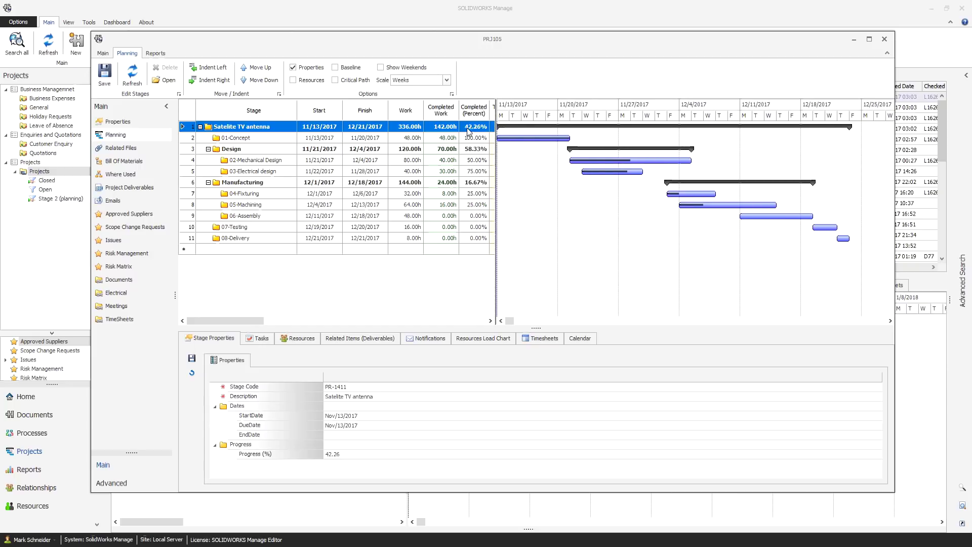
click(290, 160)
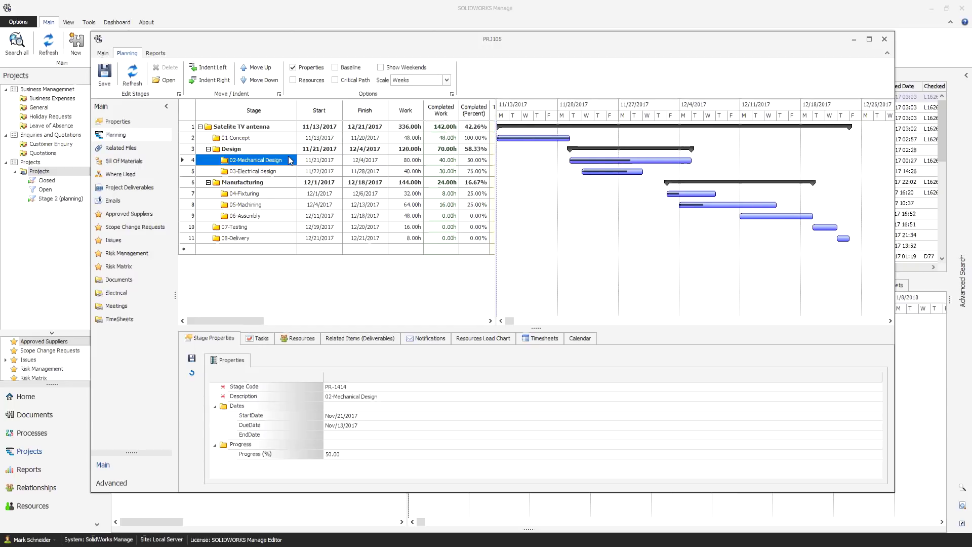
drag(691, 161, 728, 160)
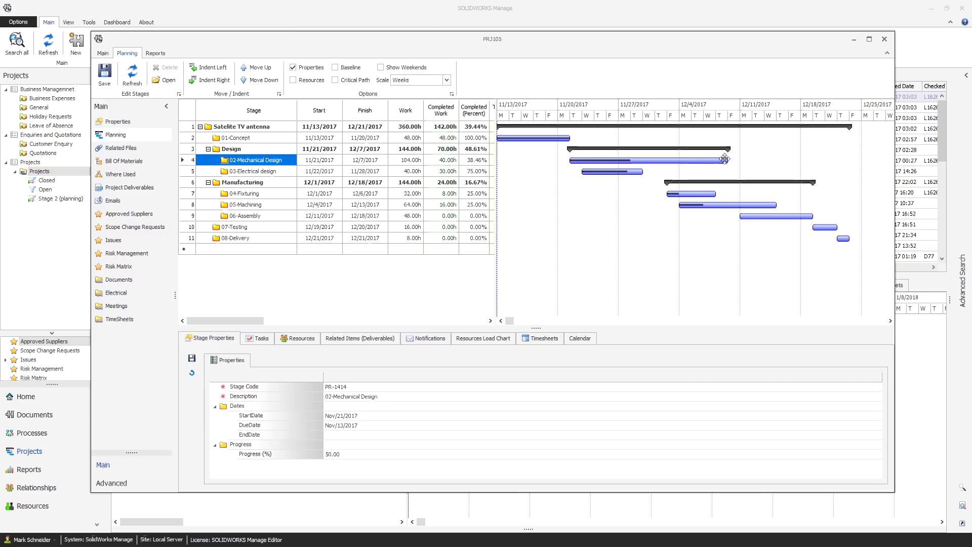
Step: Review the Mechanical Design stage's resources and its task list
click(308, 342)
click(228, 352)
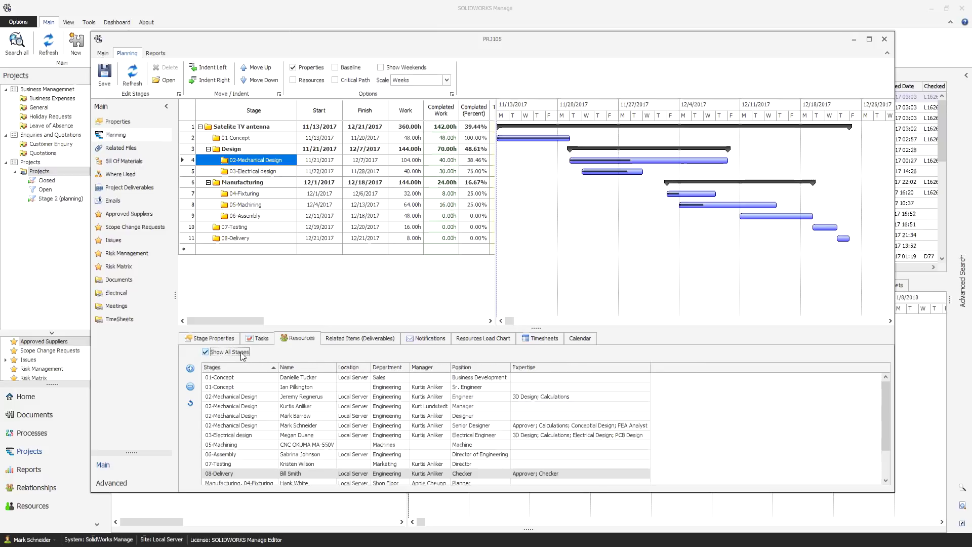
click(259, 338)
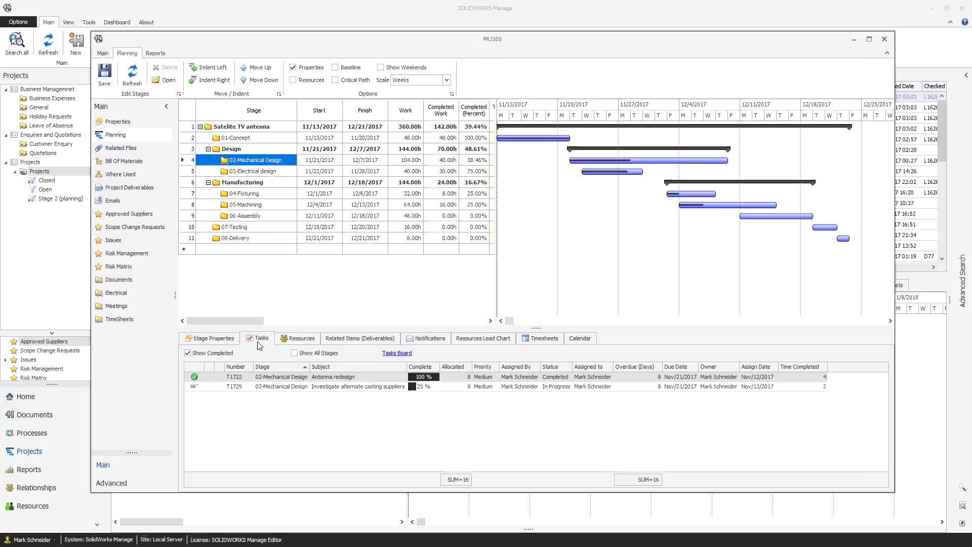
Step: Create and save a new Simulation task for the Mechanical Design stage
right_click(280, 401)
key(Escape)
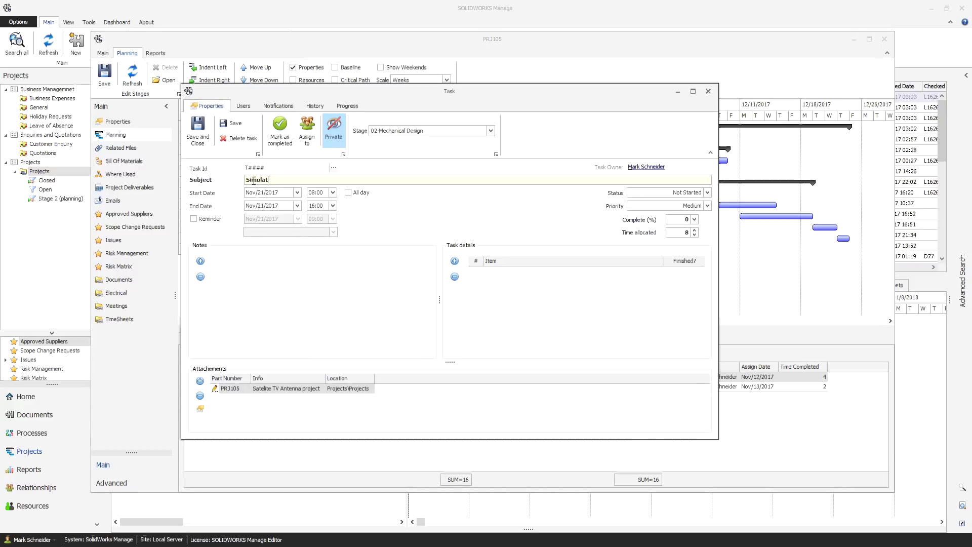
key(ctrl+s)
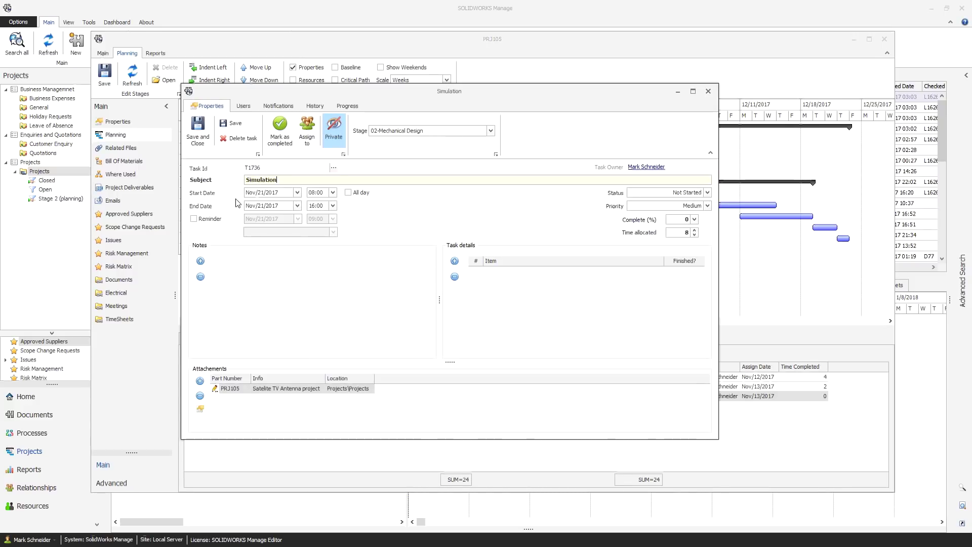
Step: Add the note to run simulation to ensure integrity of casting and edit allocated time
click(201, 262)
text(Run Simulation to ensure integrit)
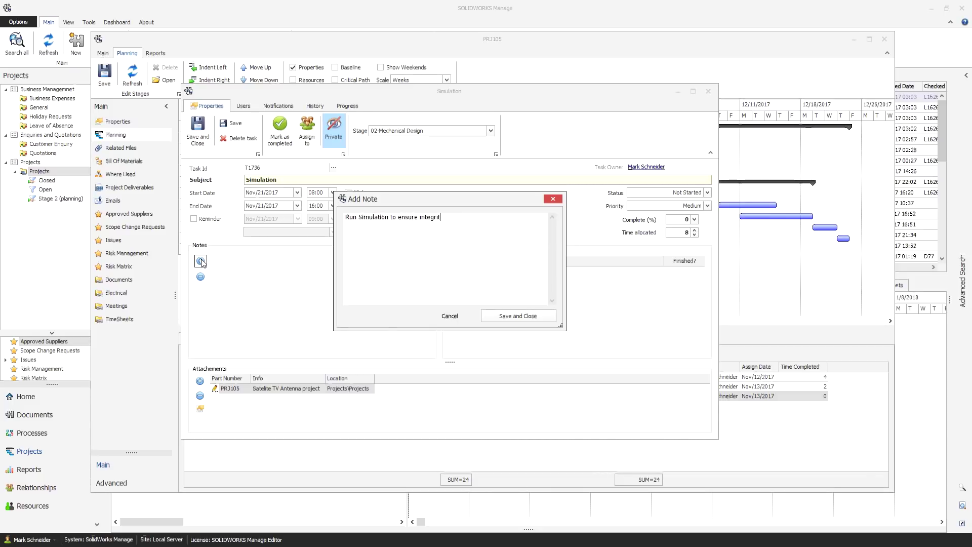
text(asting)
click(518, 317)
click(685, 233)
text(16)
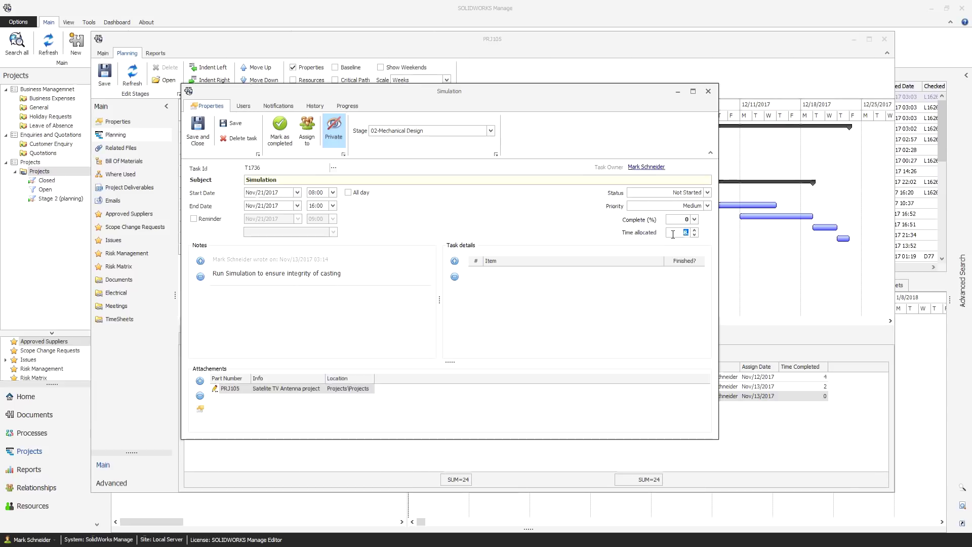
Step: Pick the Simulation procedure for pin joints document D2-5024 from Procedures
click(200, 382)
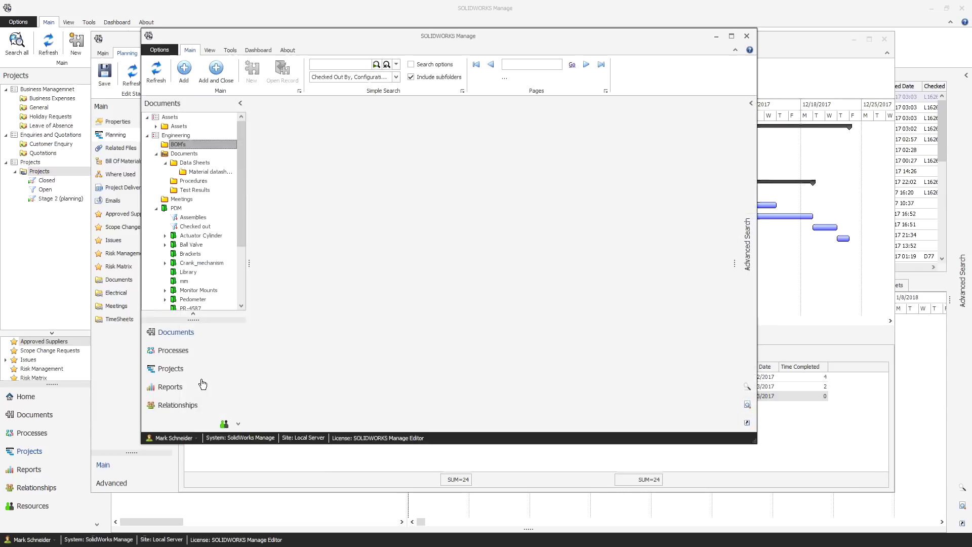
click(192, 181)
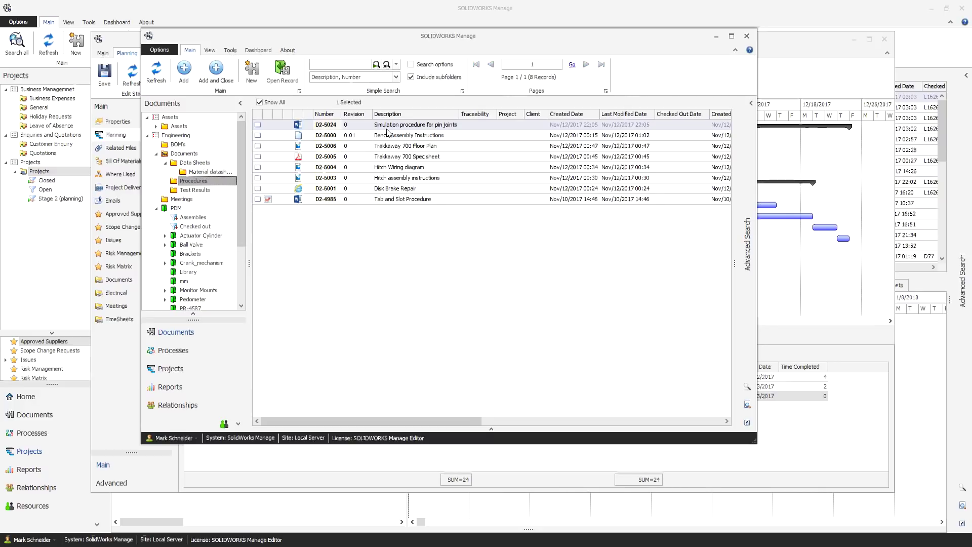
click(391, 125)
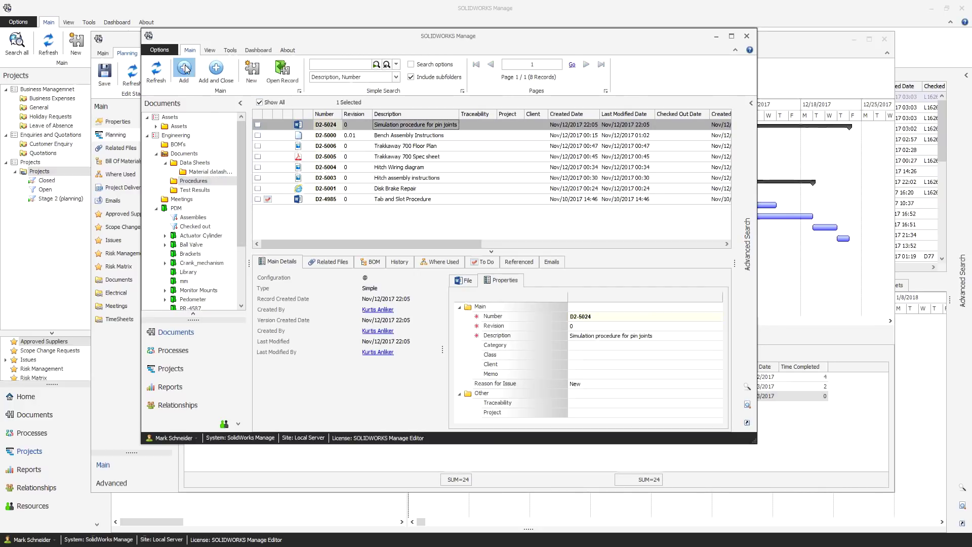
drag(241, 220, 240, 297)
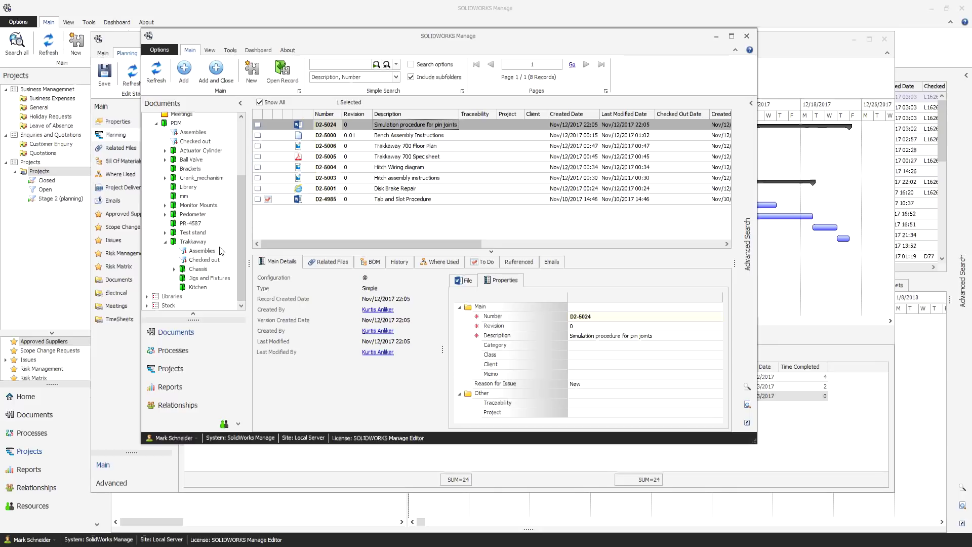
Step: Find TV Antenna.SLDASM in Trakkaway files and attach both chosen documents to the task
click(193, 242)
text(hi)
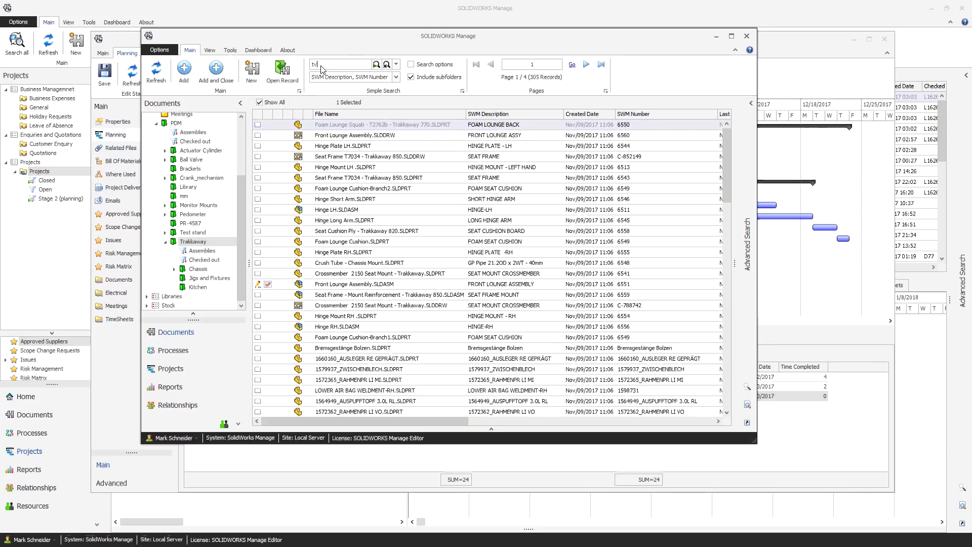
key(Return)
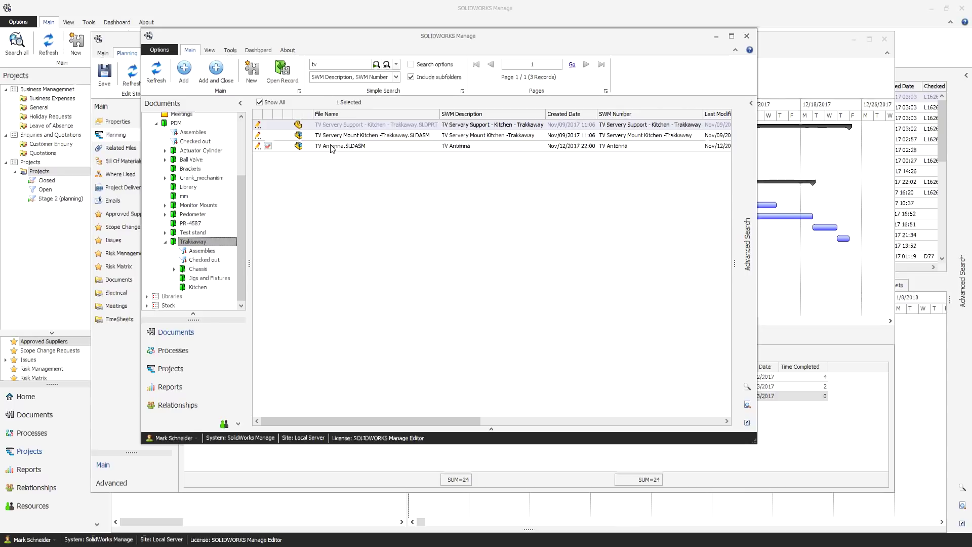
click(335, 146)
click(217, 73)
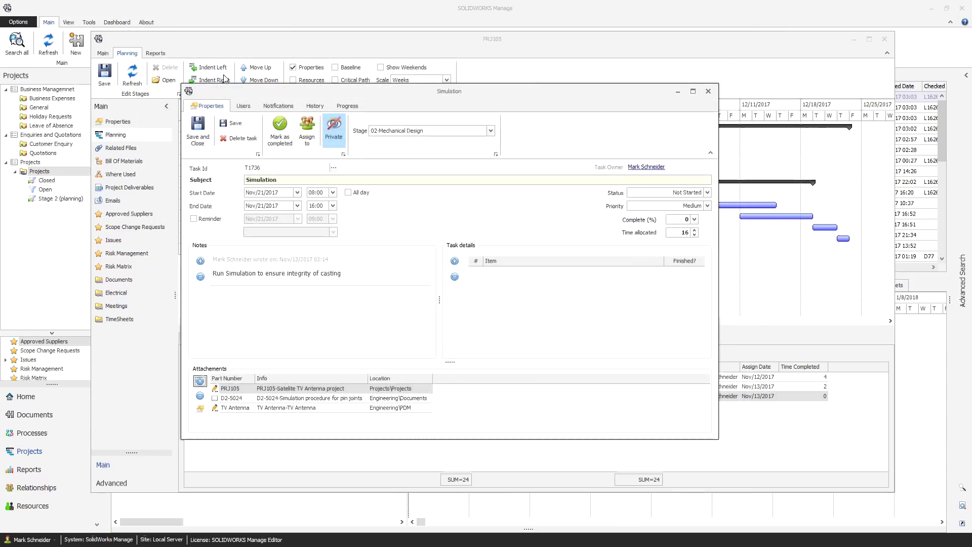
click(307, 133)
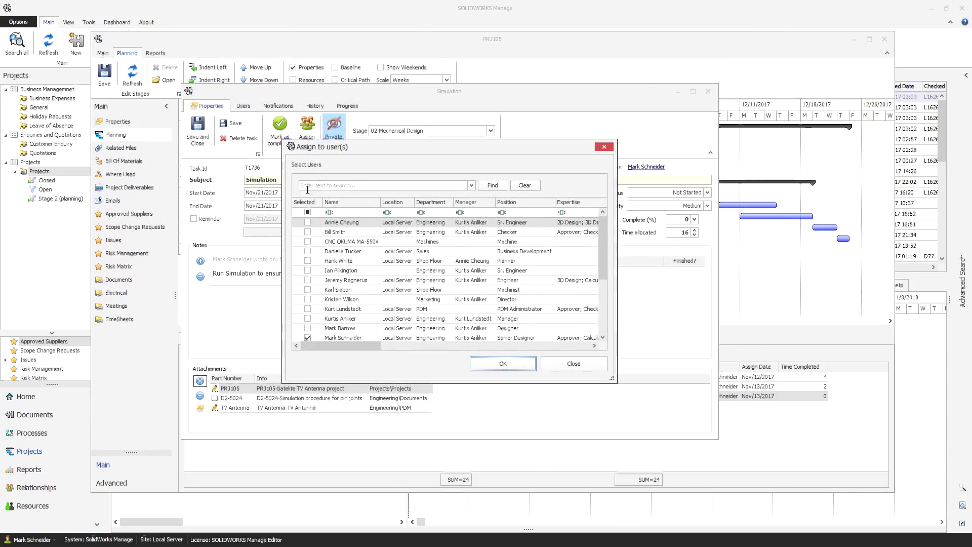
click(308, 213)
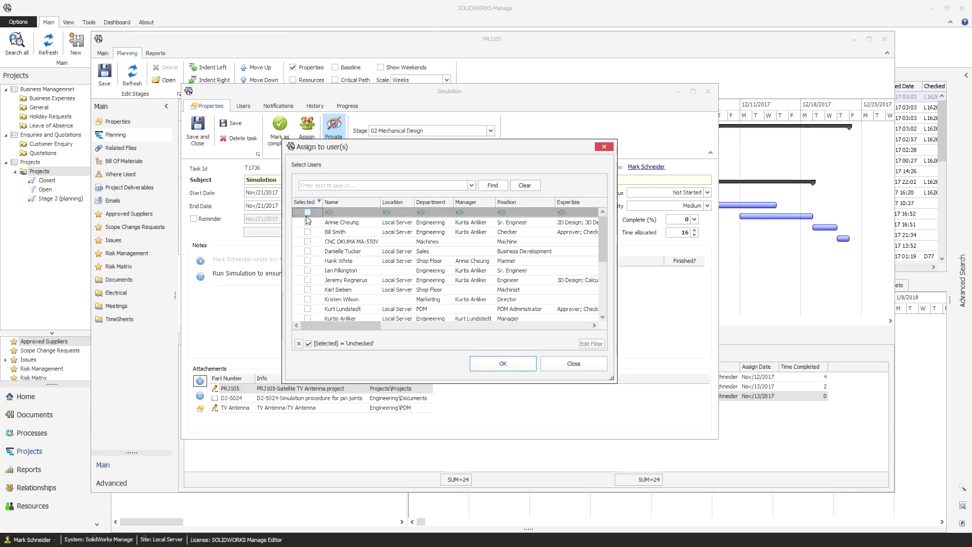
click(307, 270)
click(502, 364)
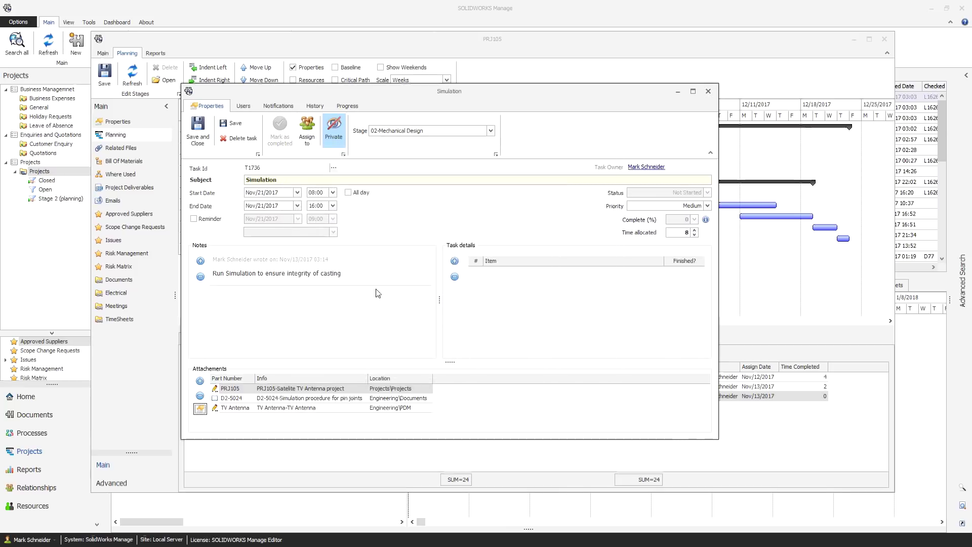
Step: Save and close the Simulation task T1736 so it appears in the stage's task list
click(200, 133)
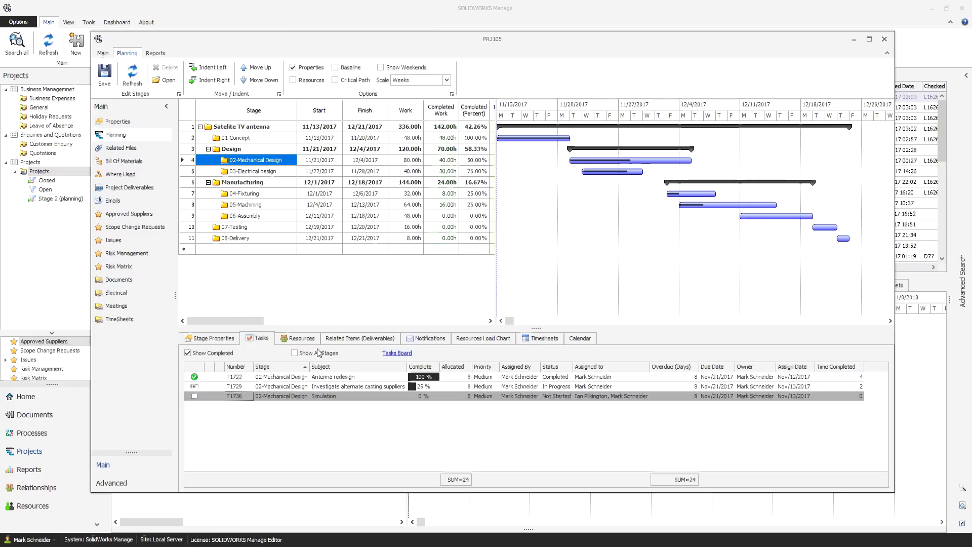
right_click(342, 387)
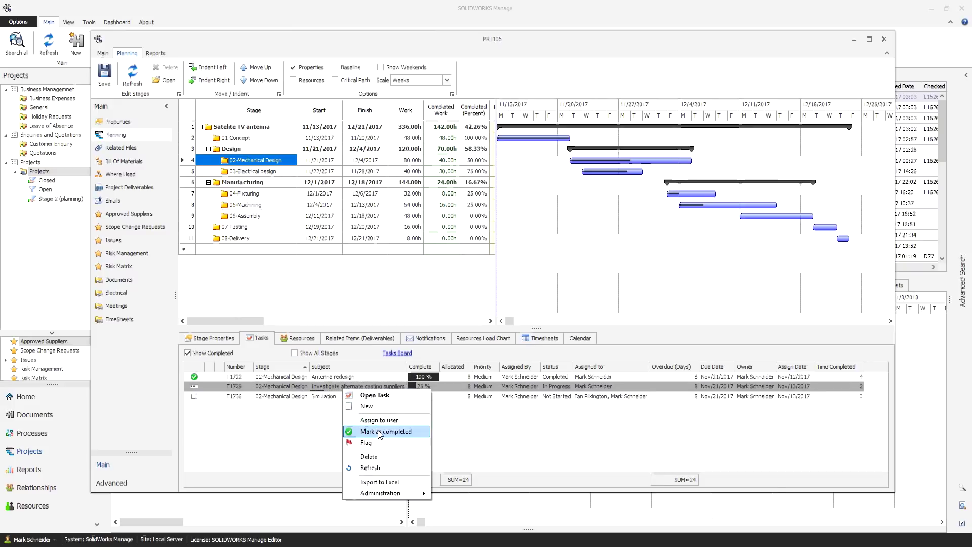